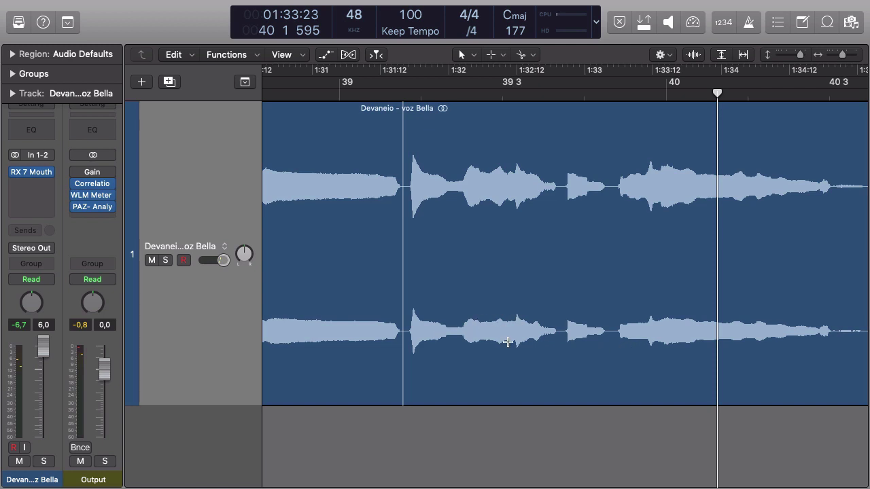
Step: Inspect the vocal waveform up close around bar 39 3 with its amplitude display enlarged
left_click(508, 342, "super")
key("super+Right")
key("super+Right")
key("super+Right")
key("super+Right")
key("super+Right")
key("super+Down")
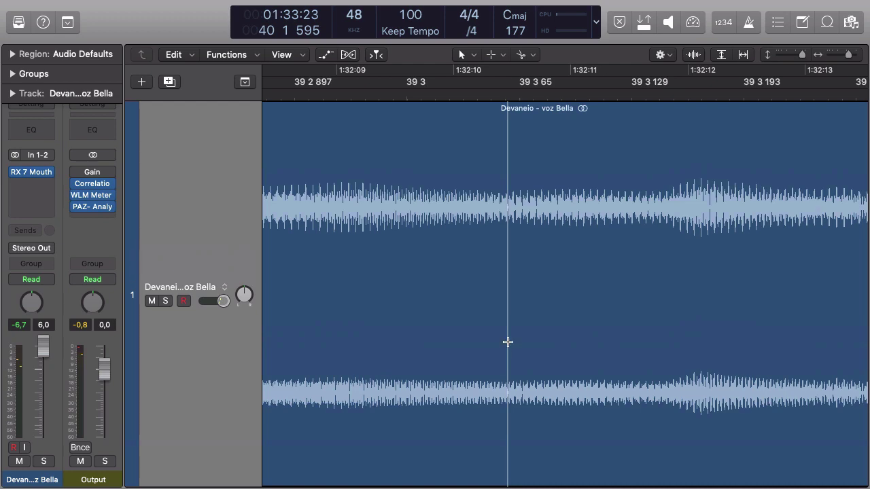
key("super+plus")
key("super+plus")
key("super+plus")
key("super+plus")
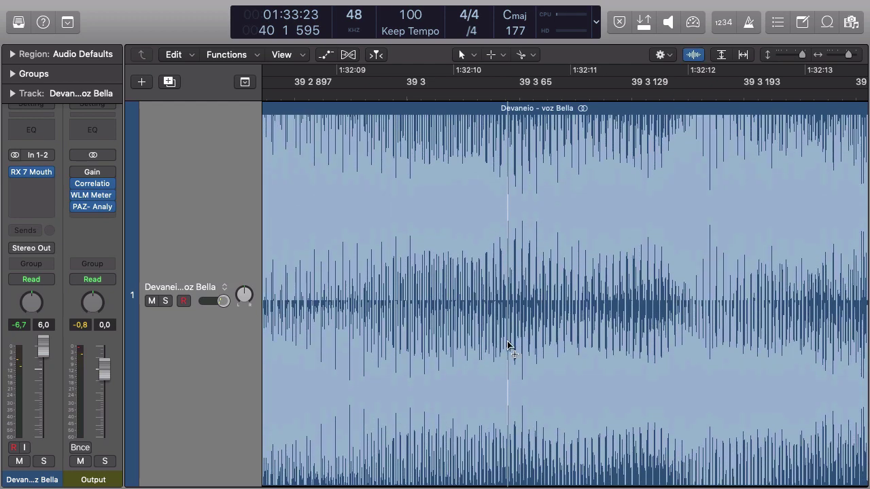
Step: Examine the enlarged vocal waveform across bars 39 to 40 and return it to normal display amplitude
key("super+Right")
key("super+Right")
key("super+Left")
key("super+Left")
key("super+Left")
key("super+Left")
key("super+Left")
key("super+Left")
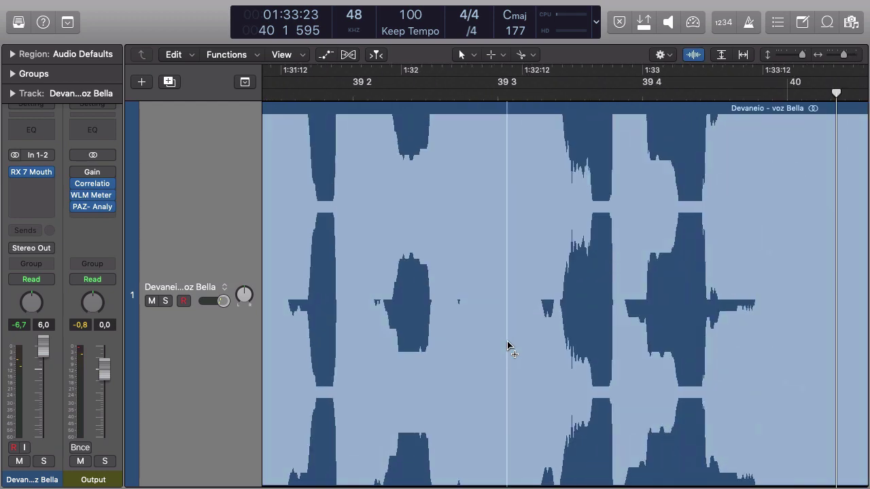
key("super+Left")
key("super+minus")
key("super+minus")
key("super+minus")
key("super+minus")
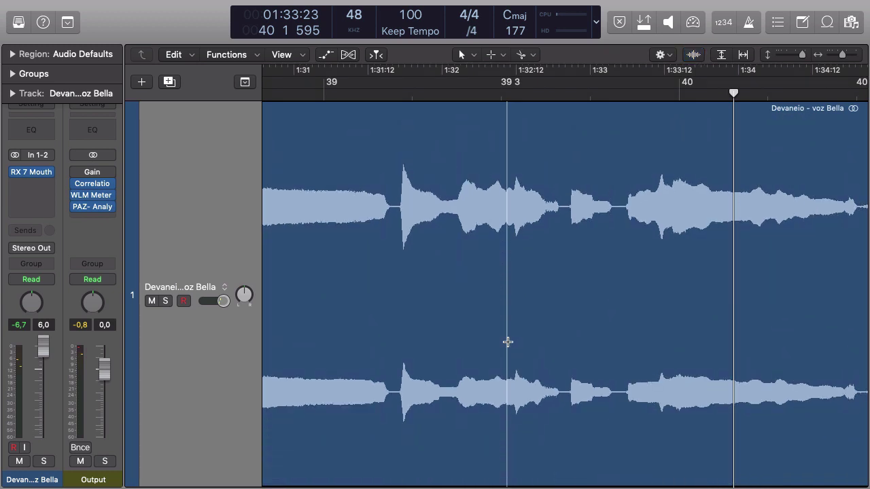
Step: Mark a playback start just before the vocal attack after bar 39 and open RX 7 Mouth De-click clear of the waveform
left_click(398, 402)
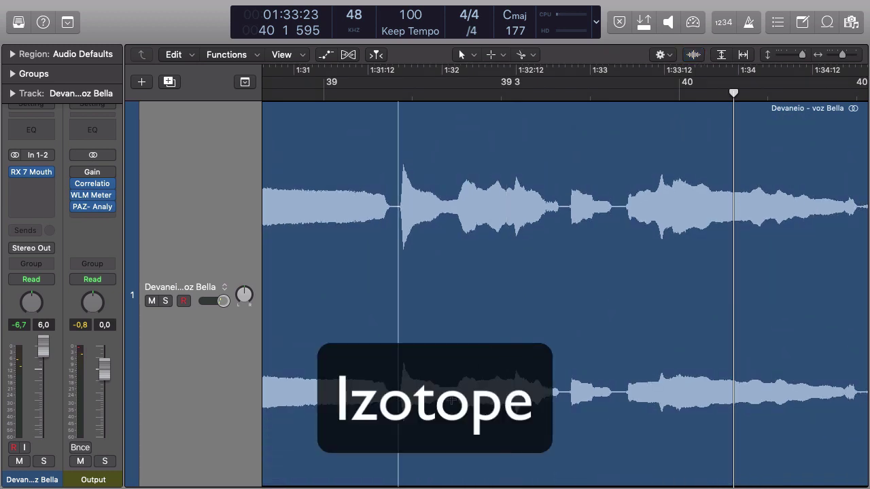
left_click(31, 174)
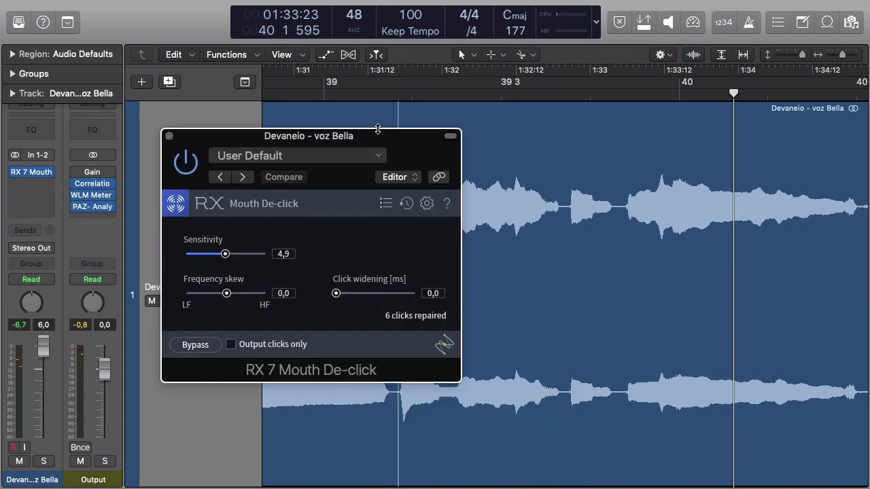
left_click_drag(367, 135, 526, 120)
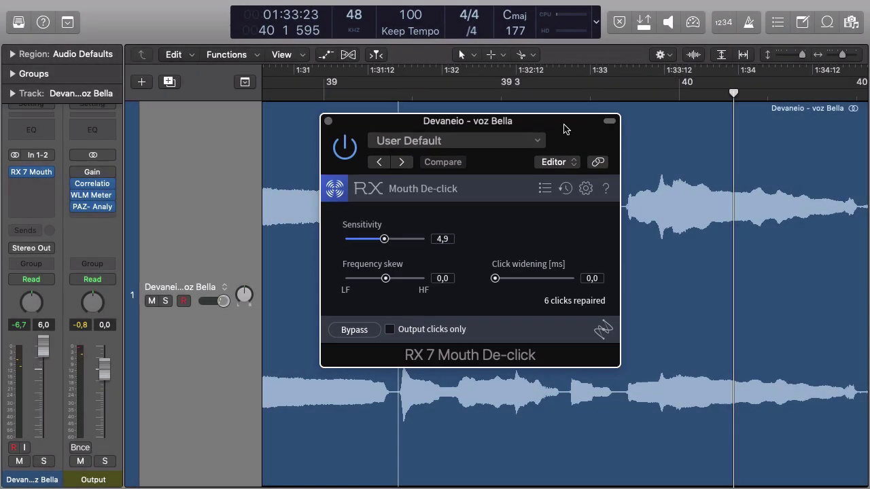
left_click_drag(565, 129, 268, 177)
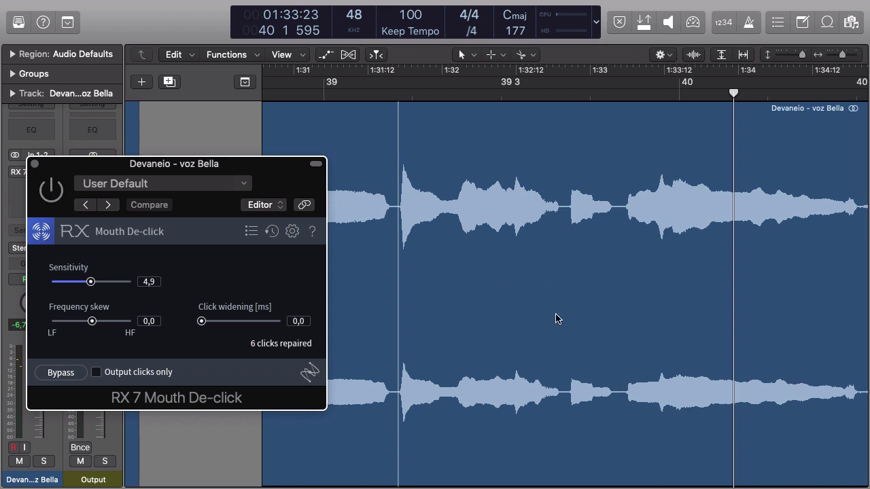
Step: Play the vocal passage with Mouth De-click off and on to compare the mouth noise
key("space")
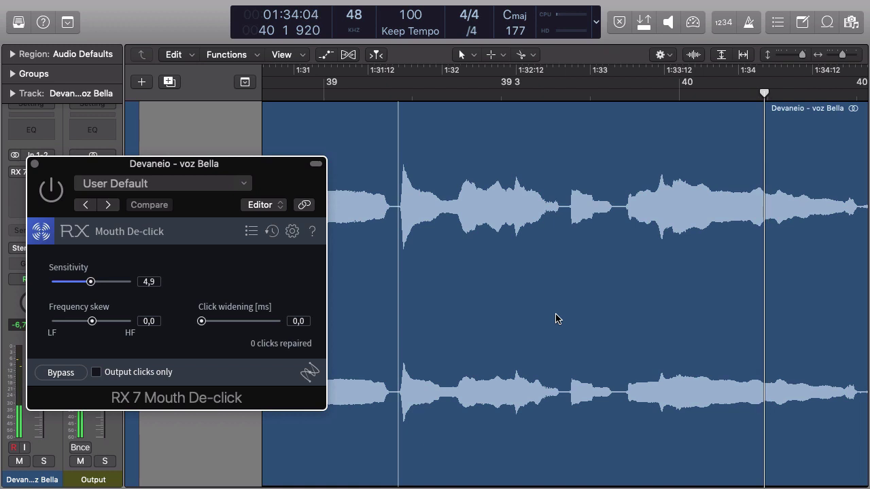
key("space")
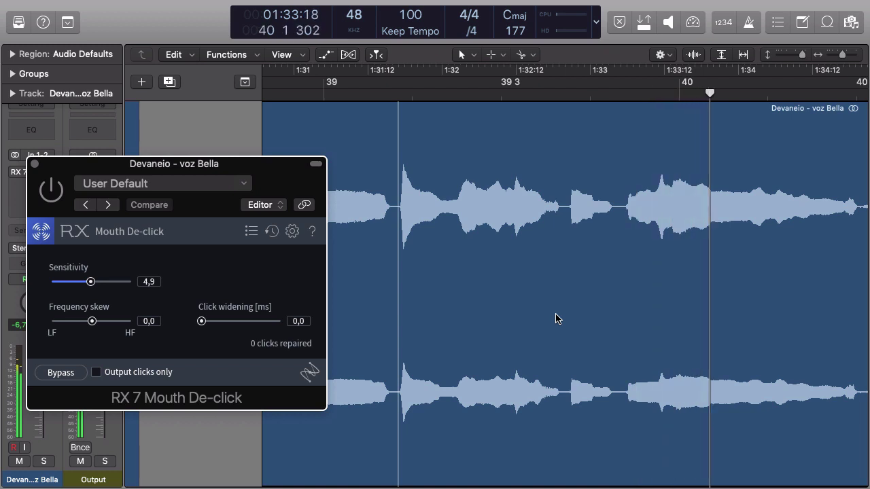
left_click(52, 197)
key("space")
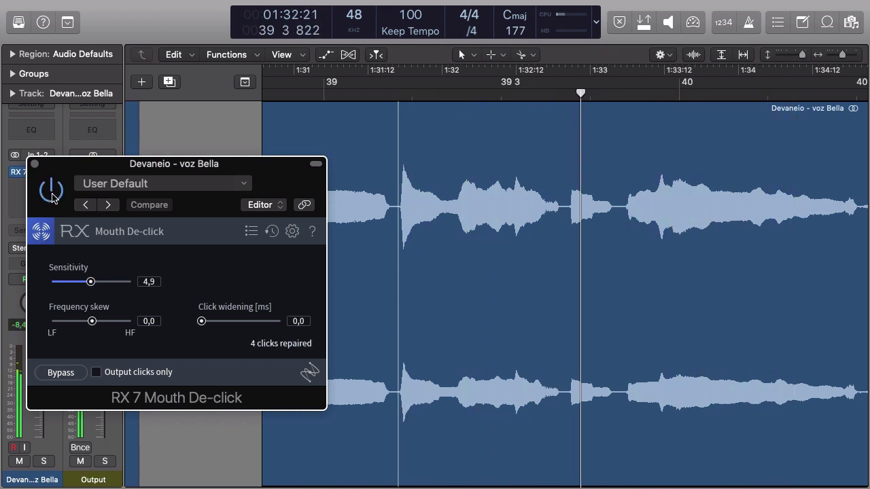
key("space")
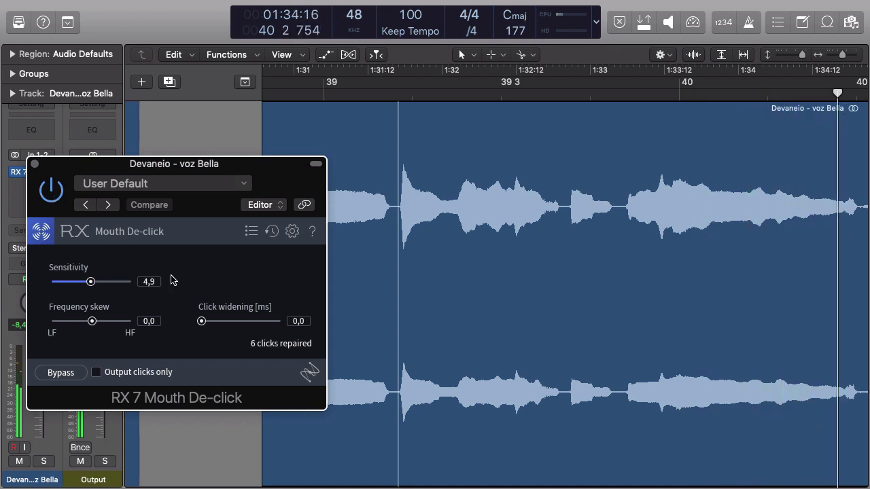
left_click(394, 408)
key("space")
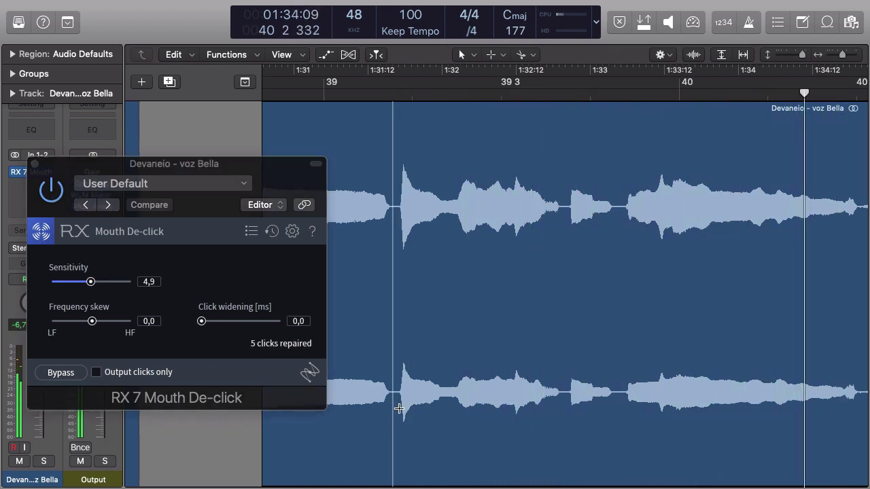
Step: Try Mouth De-click Sensitivity values of 2,1, 4,0 and 10,0 while playing the vocal passage
left_click_drag(300, 170, 546, 101)
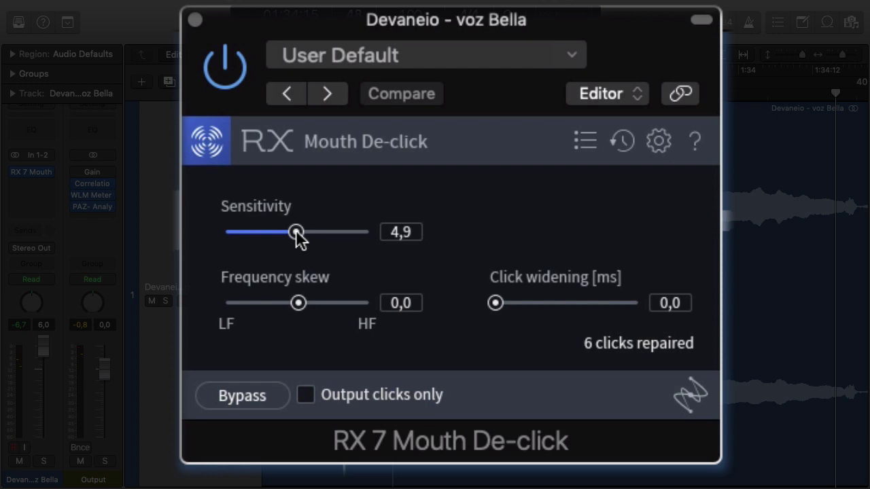
left_click_drag(296, 232, 257, 231)
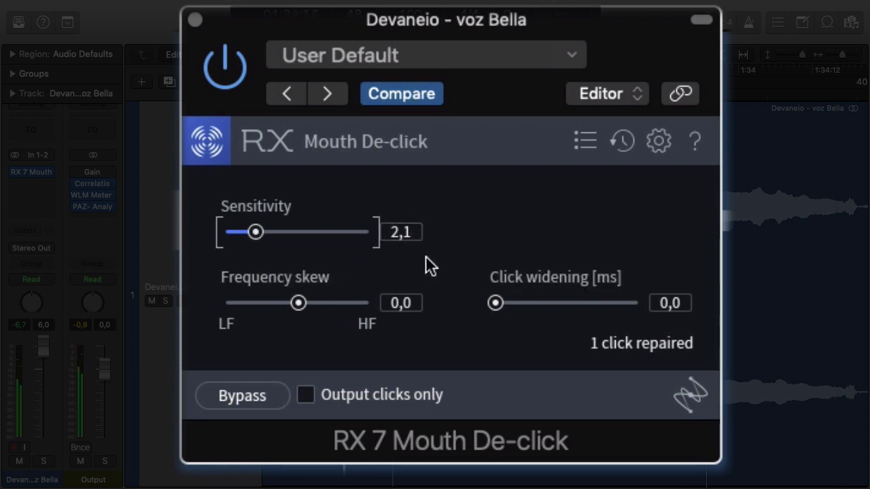
left_click_drag(255, 232, 285, 232)
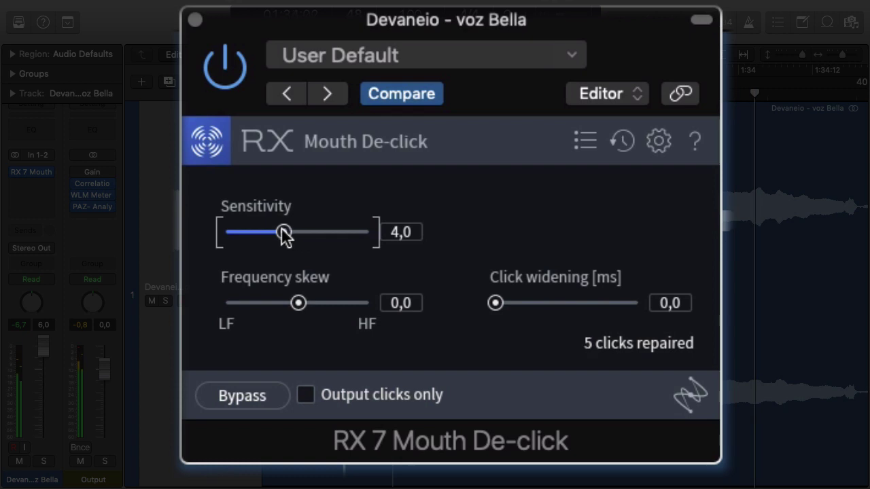
left_click_drag(286, 232, 578, 215)
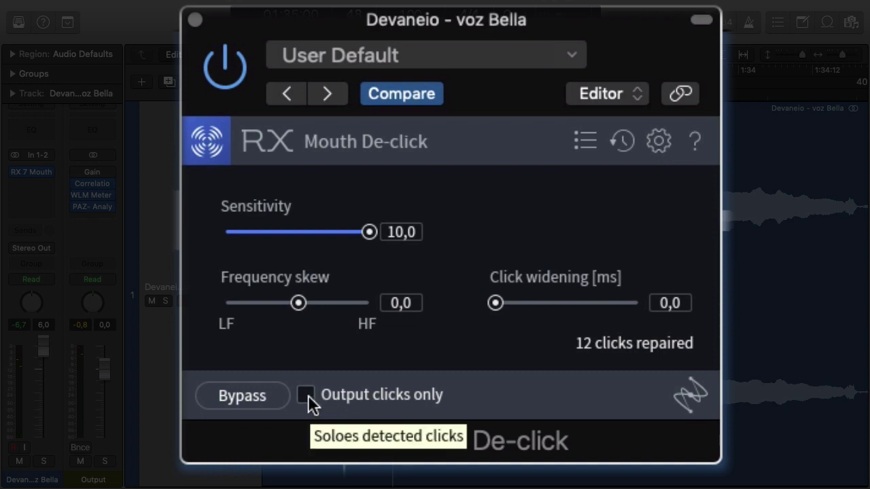
Step: Lower the Mouth De-click Sensitivity to 6,0 and audition only the detected clicks by briefly enabling Output clicks only
left_click(225, 68)
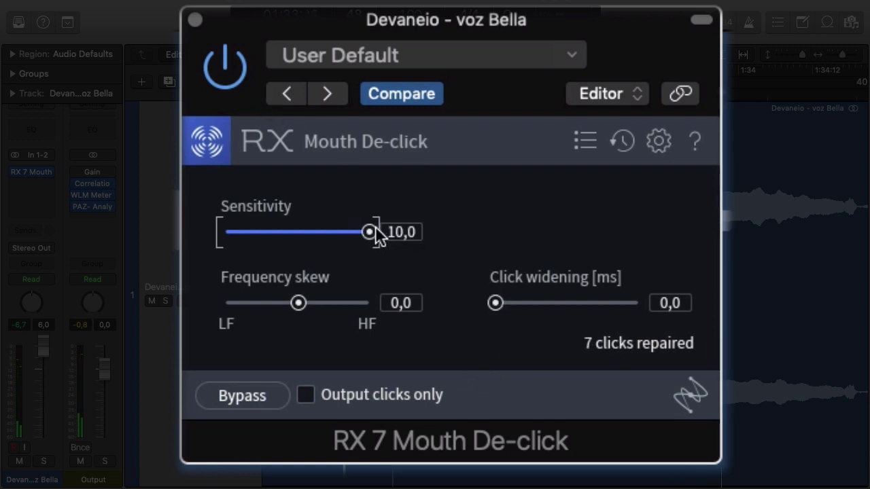
left_click_drag(371, 233, 314, 233)
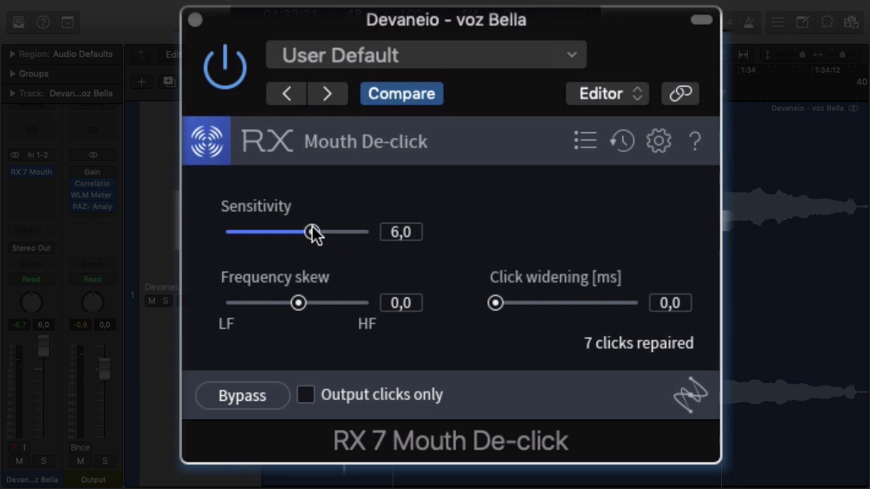
left_click(307, 394)
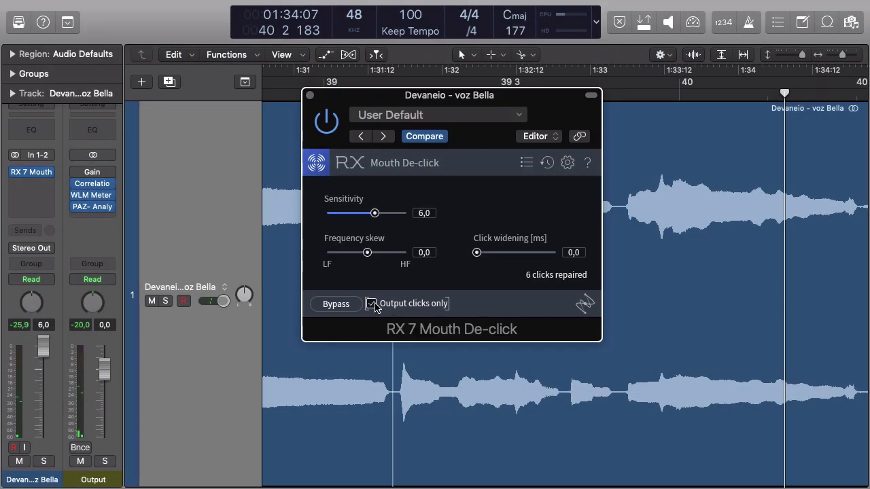
left_click(372, 304)
left_click_drag(546, 112, 306, 118)
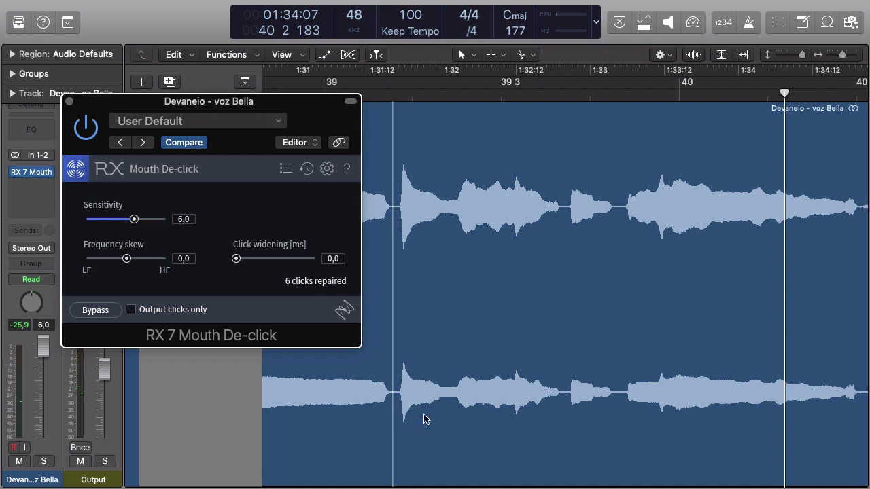
Step: Set the Mouth De-click Sensitivity to 4,0 after trying 5,0 and 9,8
key("super+Left")
key("super+Left")
key("super+Left")
key("super+Left")
key("super+Left")
key("super+Left")
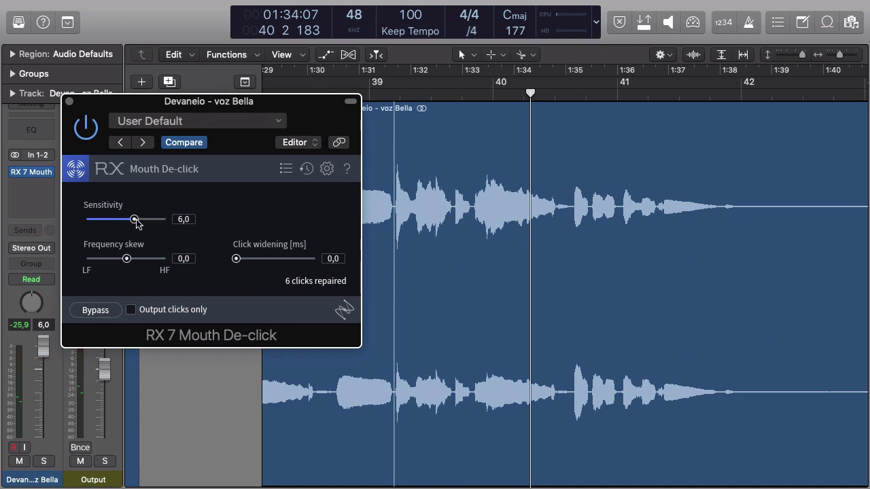
left_click_drag(137, 225, 129, 224)
key("super+Left")
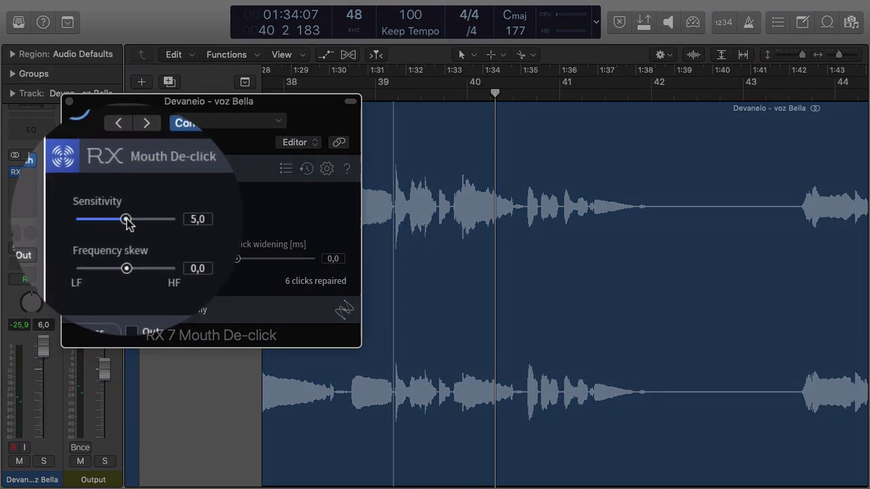
left_click_drag(126, 219, 165, 220)
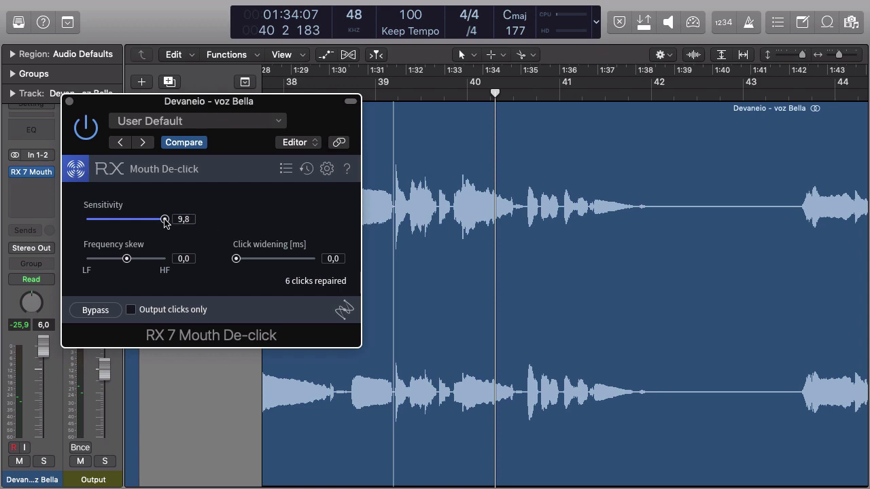
left_click_drag(165, 220, 126, 221)
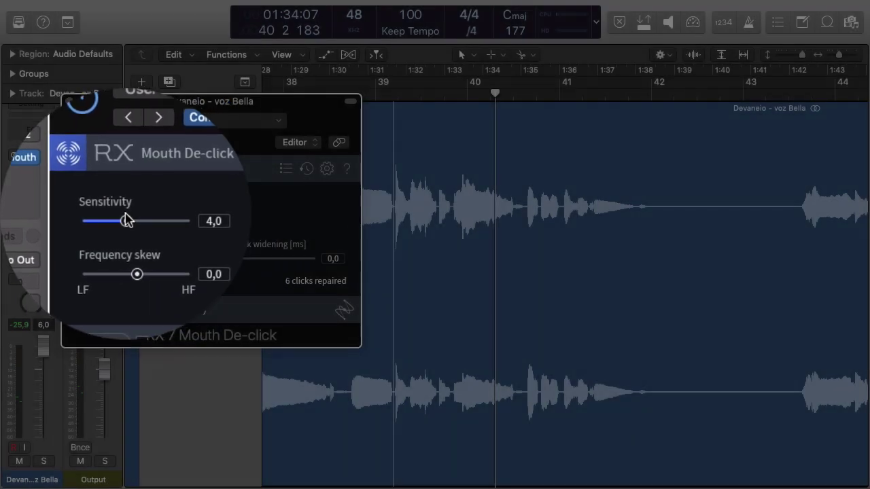
Step: Compare the vocal passage with Mouth De-click on and off at the chosen sensitivity, leaving the plug-in on
key("space")
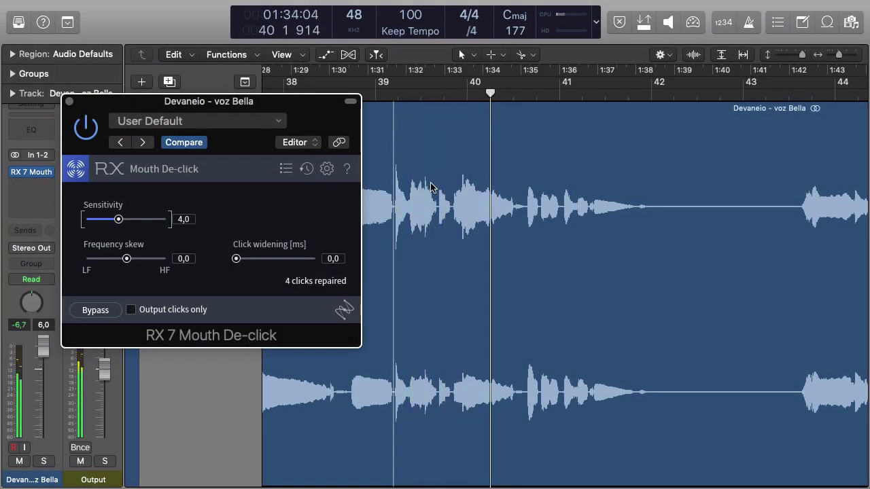
key("space")
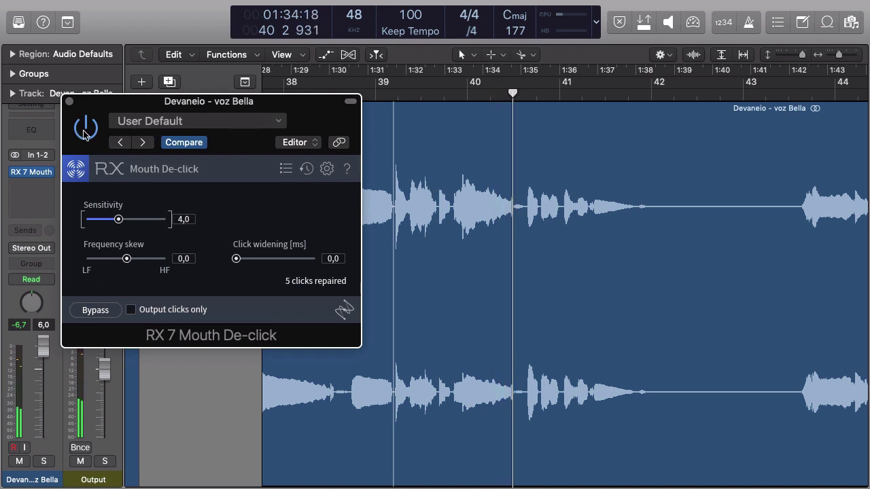
key("space")
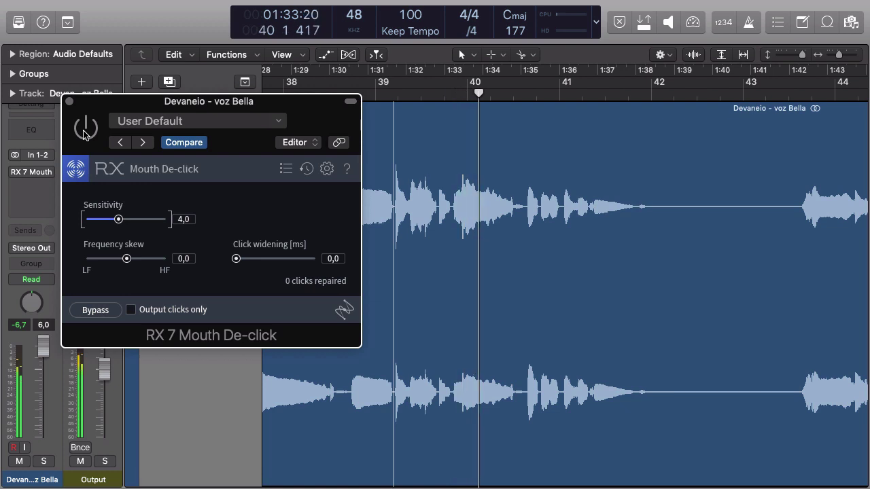
left_click(88, 129)
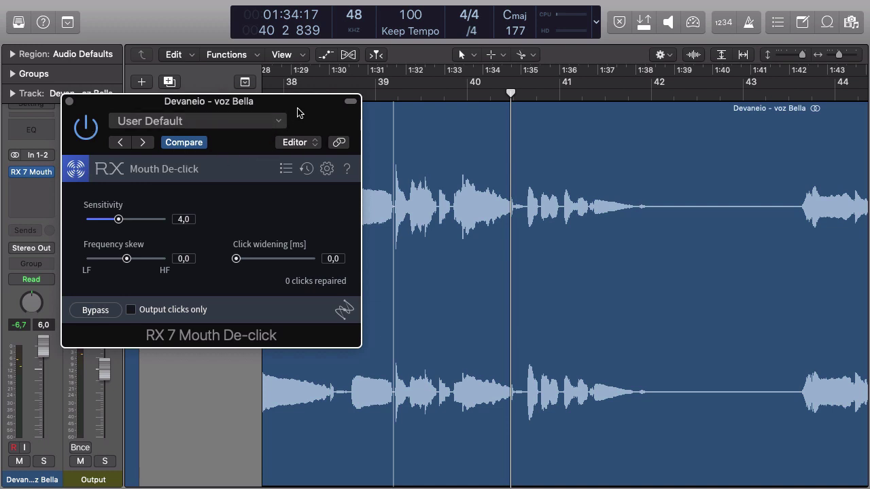
left_click_drag(297, 112, 570, 119)
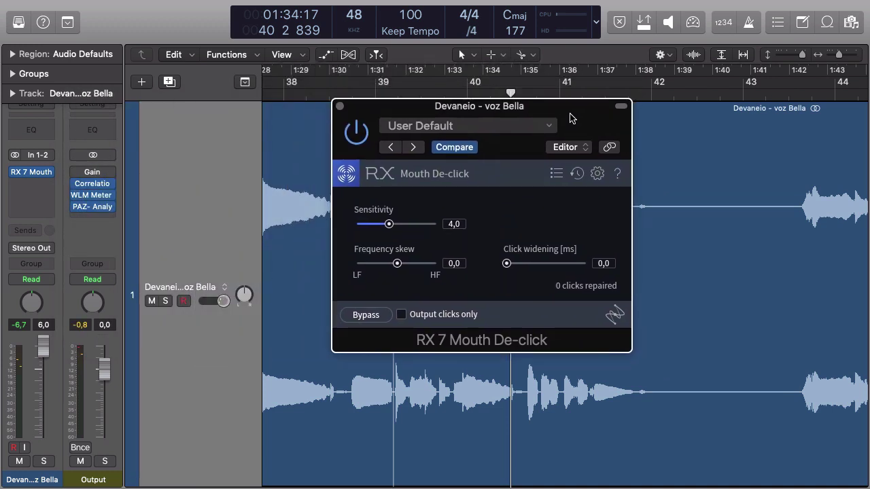